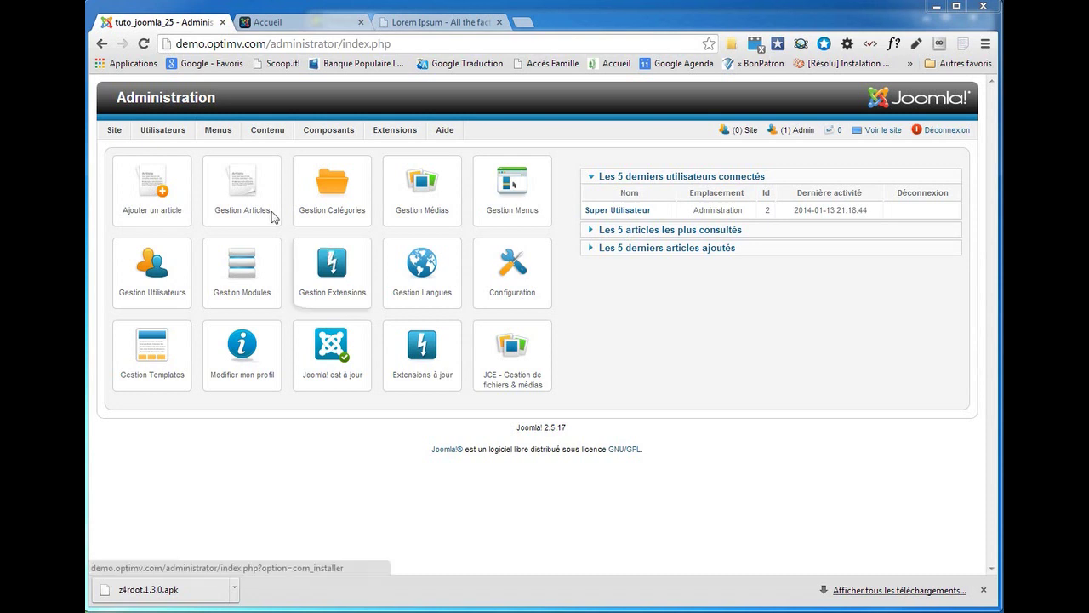
# - Create a new article in the article manager and title it "Article image"
pyautogui.click(247, 195)
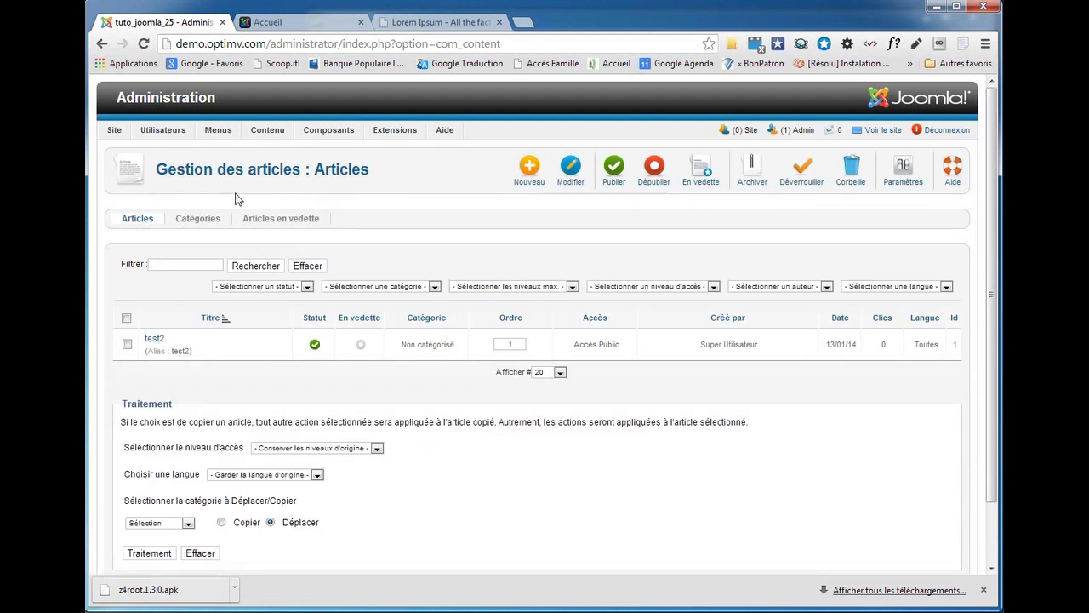
pyautogui.click(530, 175)
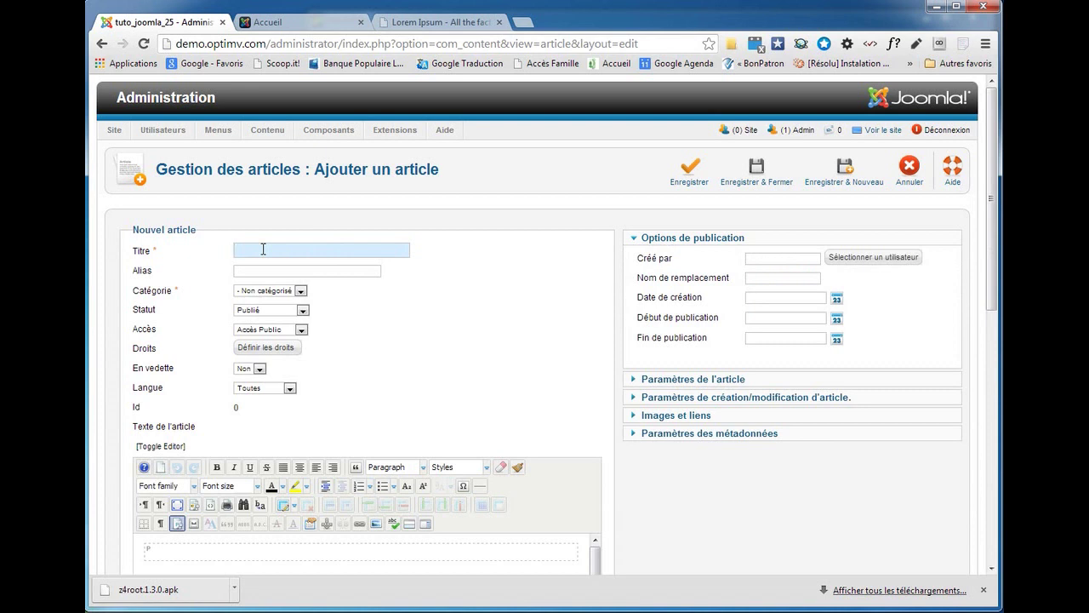
pyautogui.write('A')
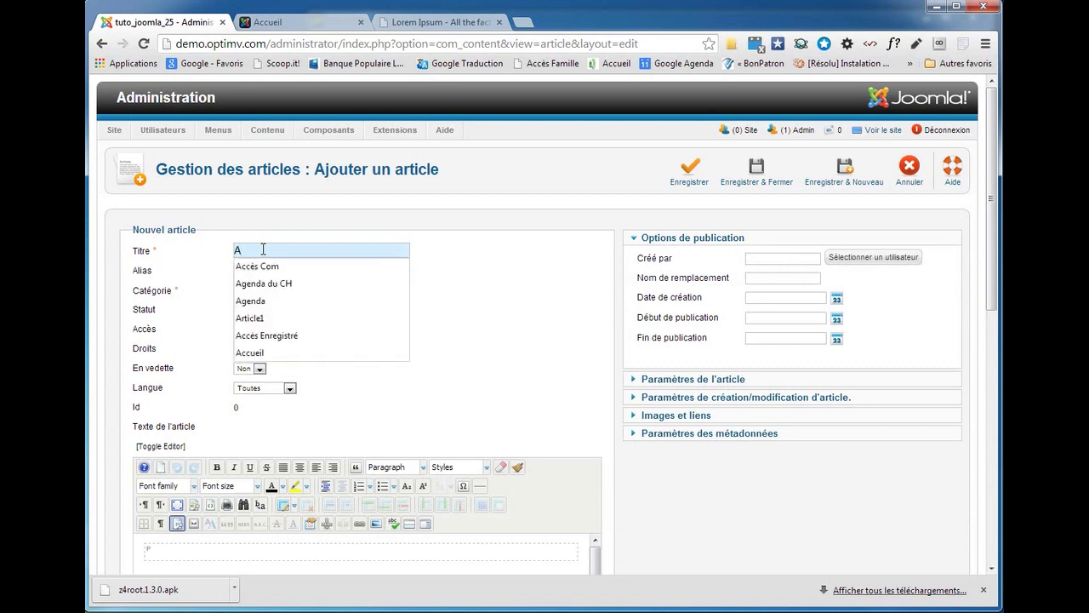
pyautogui.write('rticle')
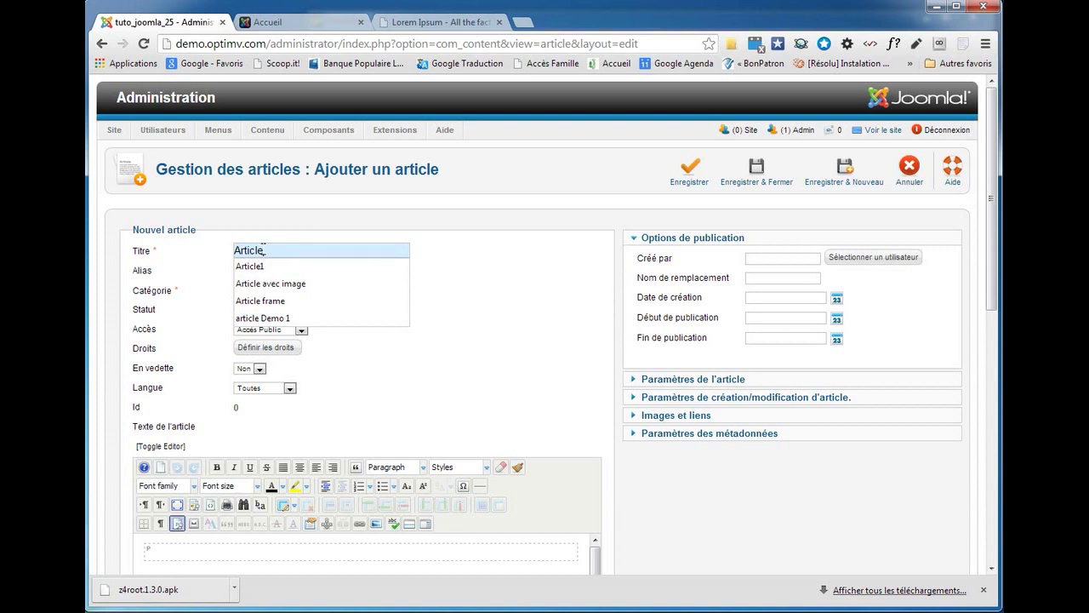
pyautogui.write(' image')
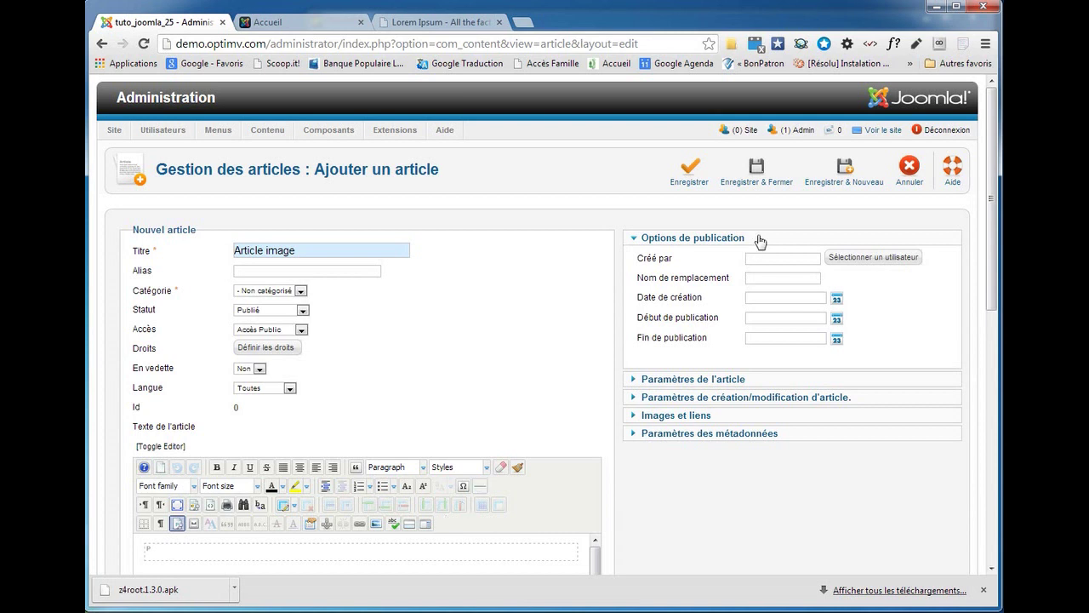
# - Generate five Lorem Ipsum paragraphs with surround set to None and paste them into the article text
pyautogui.click(962, 45)
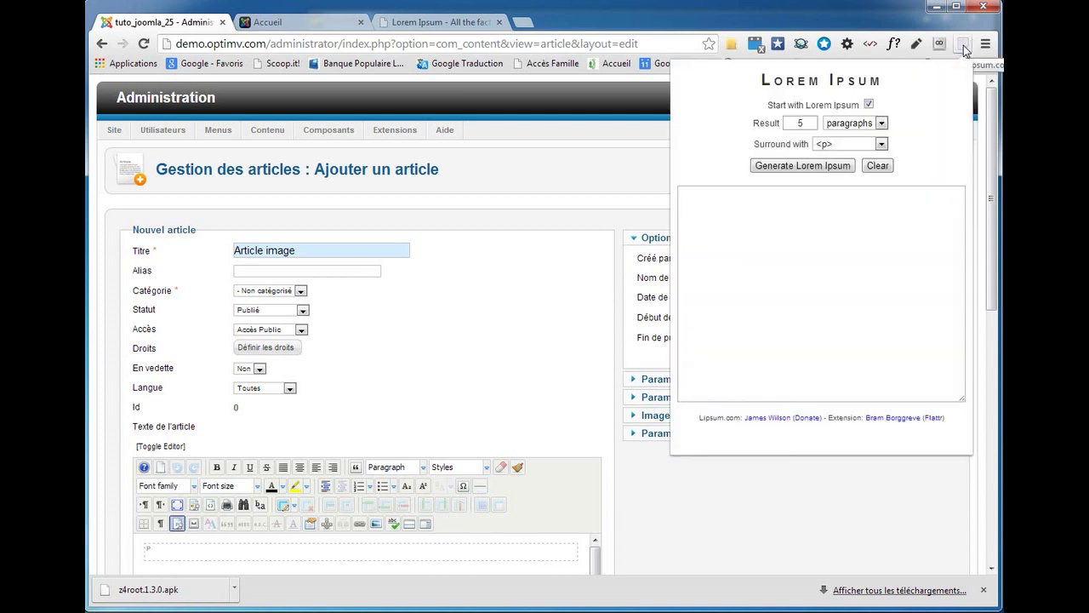
pyautogui.click(881, 145)
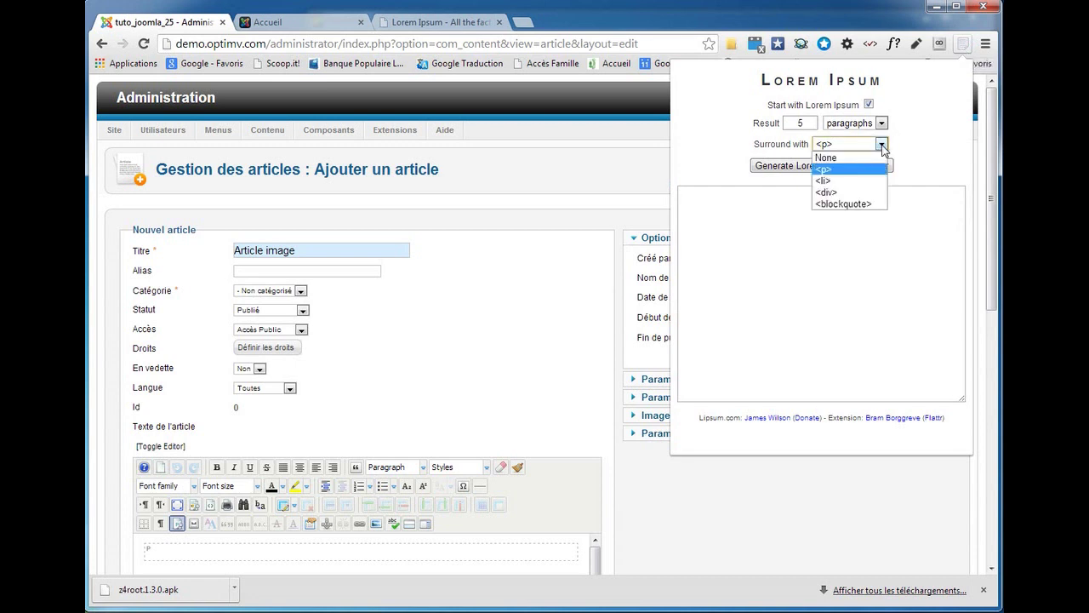
pyautogui.click(874, 164)
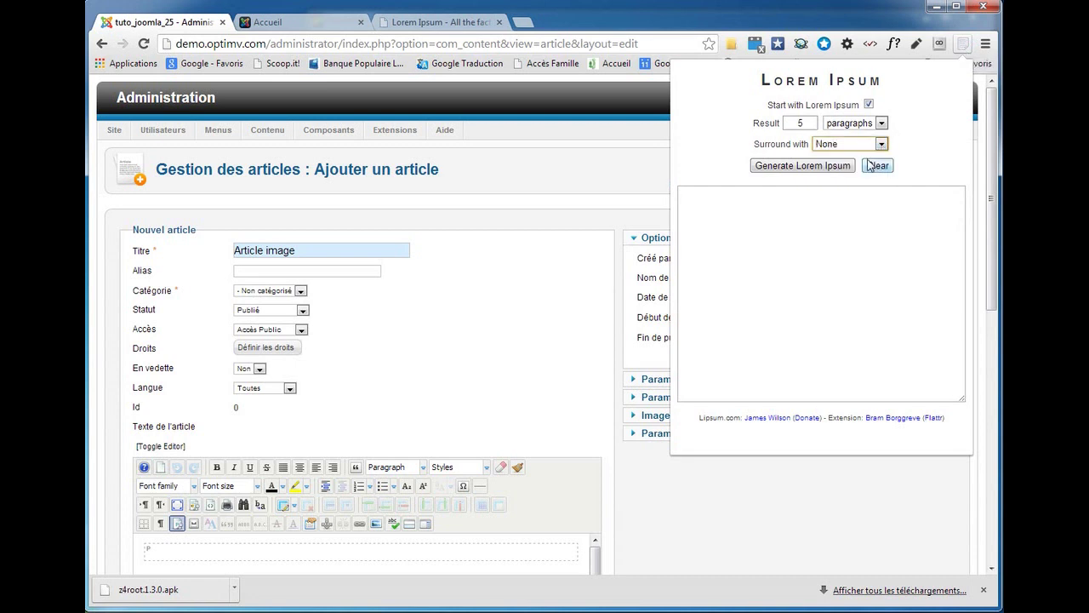
pyautogui.click(787, 167)
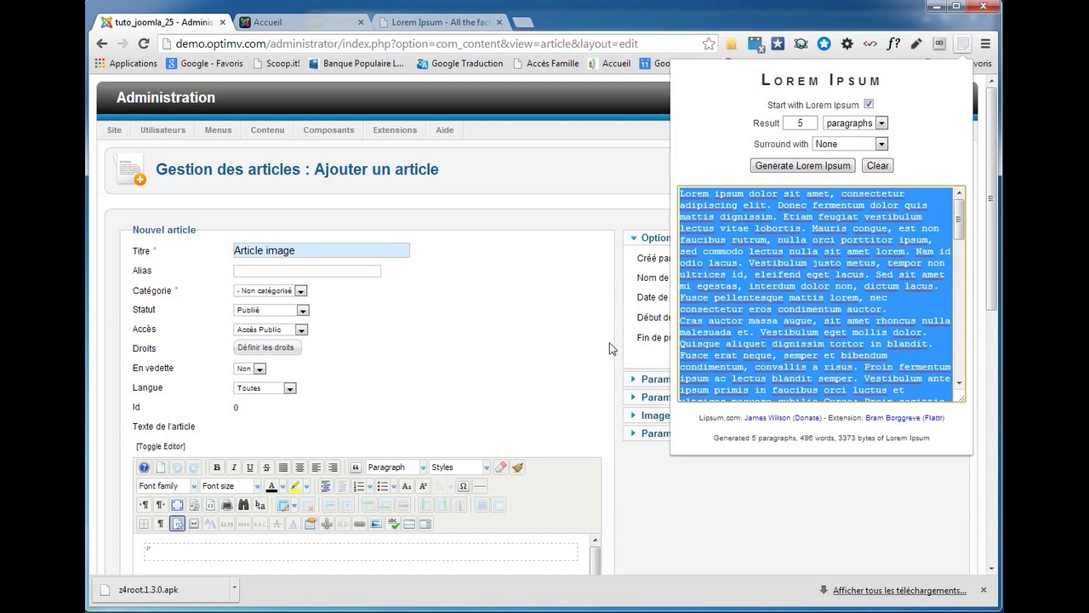
pyautogui.click(201, 555)
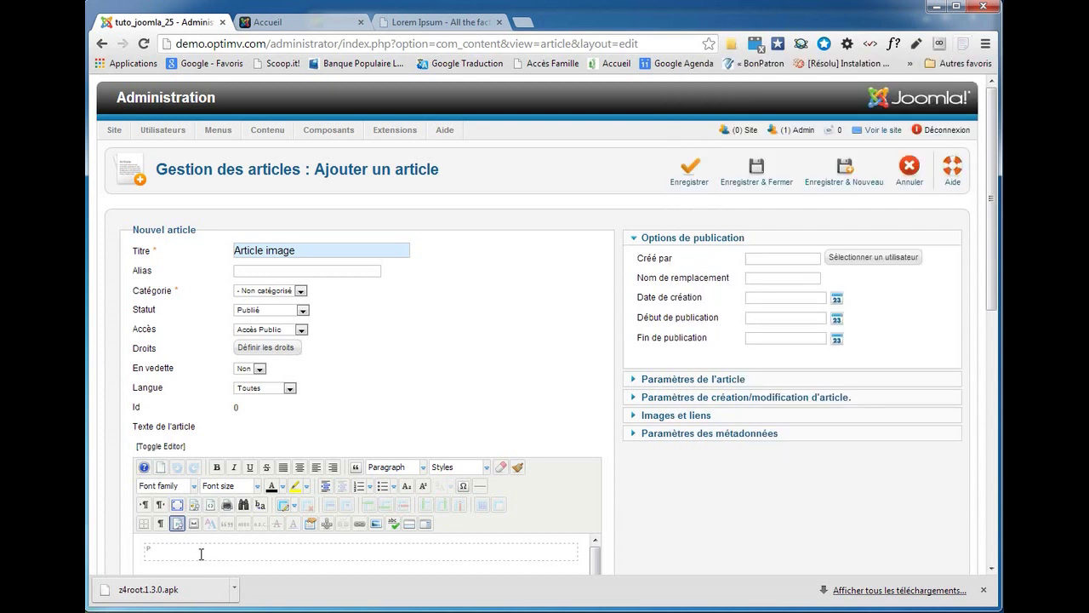
pyautogui.hotkey('ctrl', 'v')
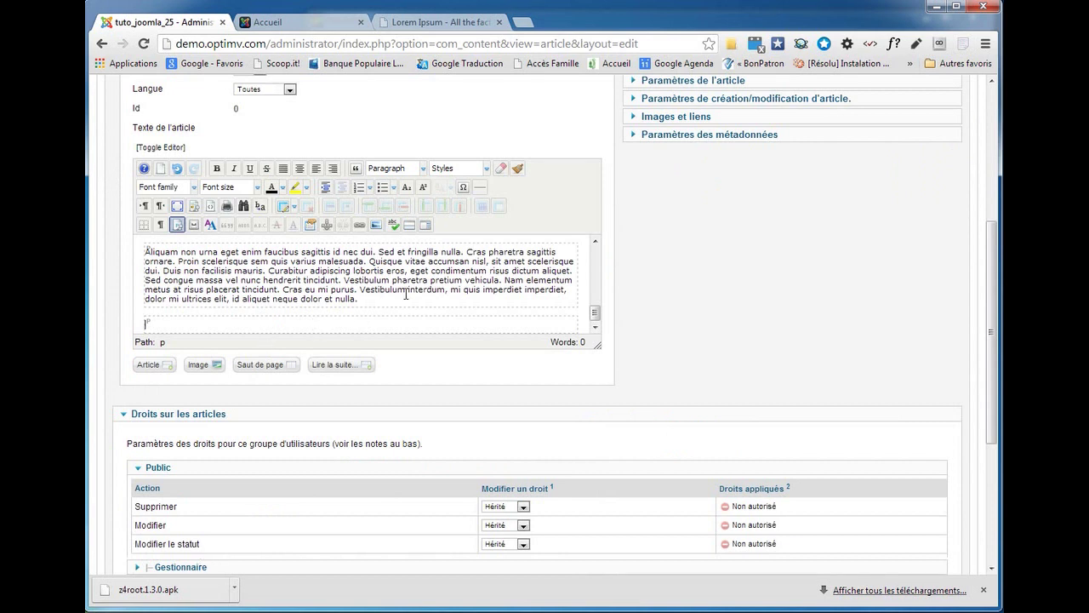
pyautogui.moveTo(595, 313); pyautogui.dragTo(595, 255)
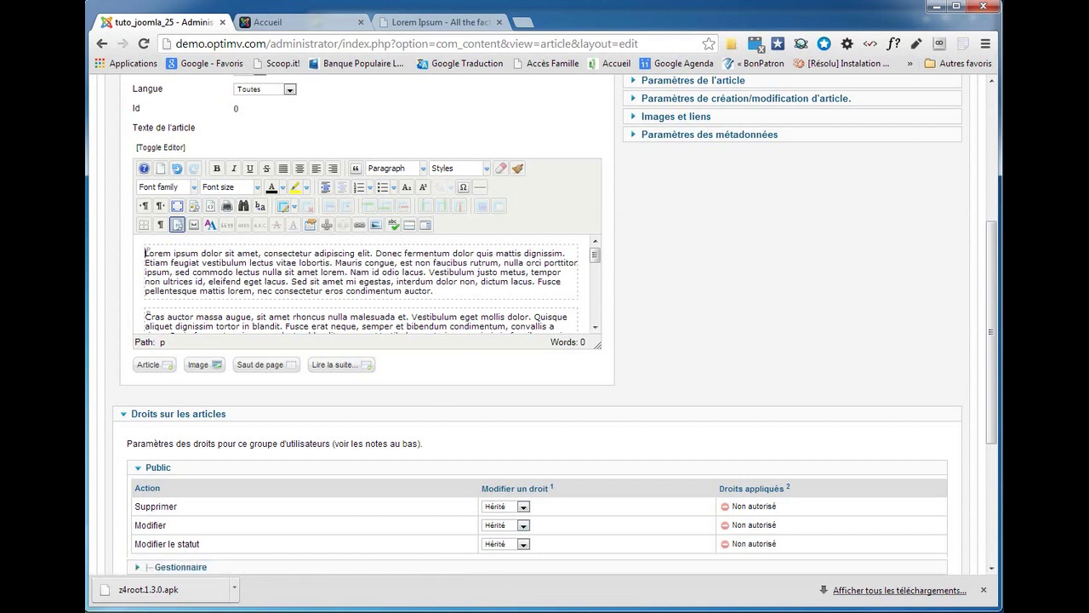
# - Switch to PhotoFiltre and resize the open tomato photo to 300 pixels wide, keeping its proportions
pyautogui.hotkey('alt', 'Tab')
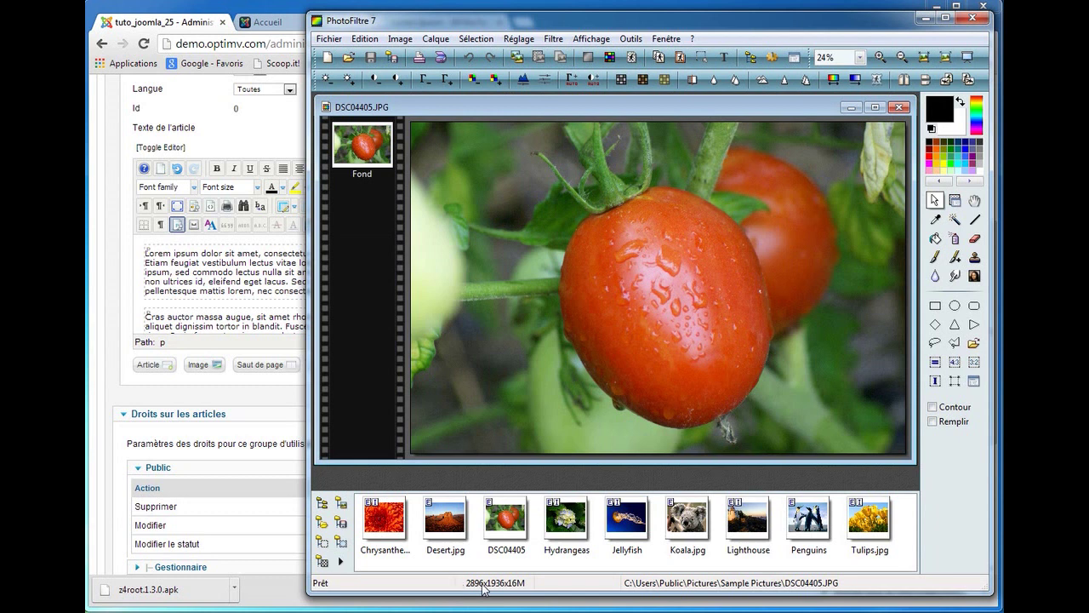
pyautogui.click(400, 39)
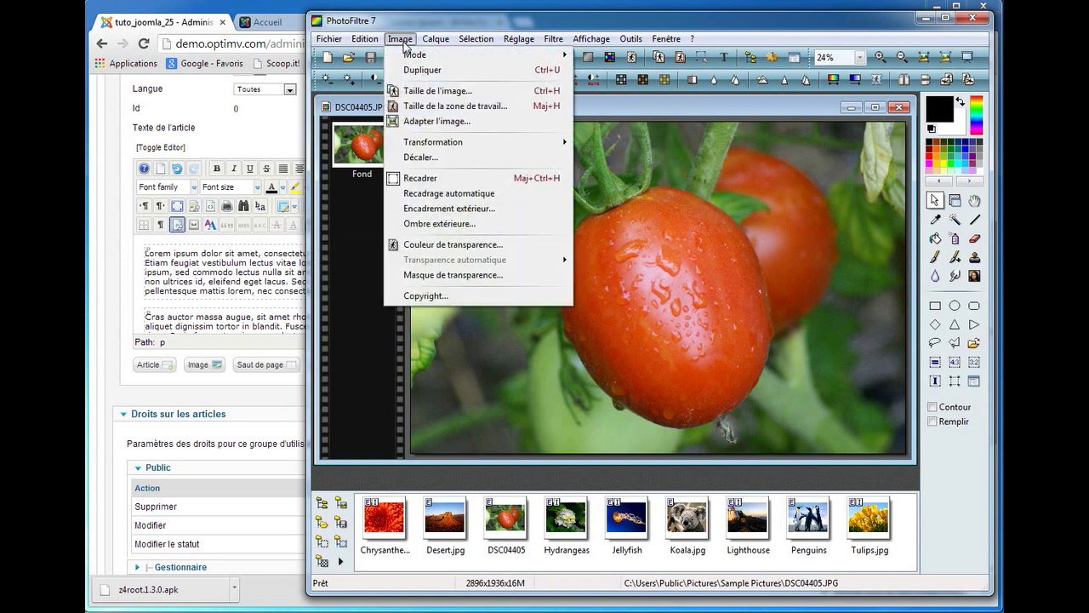
pyautogui.click(437, 90)
pyautogui.moveTo(200, 0); pyautogui.dragTo(327, 94)
pyautogui.moveTo(195, 195); pyautogui.dragTo(169, 196)
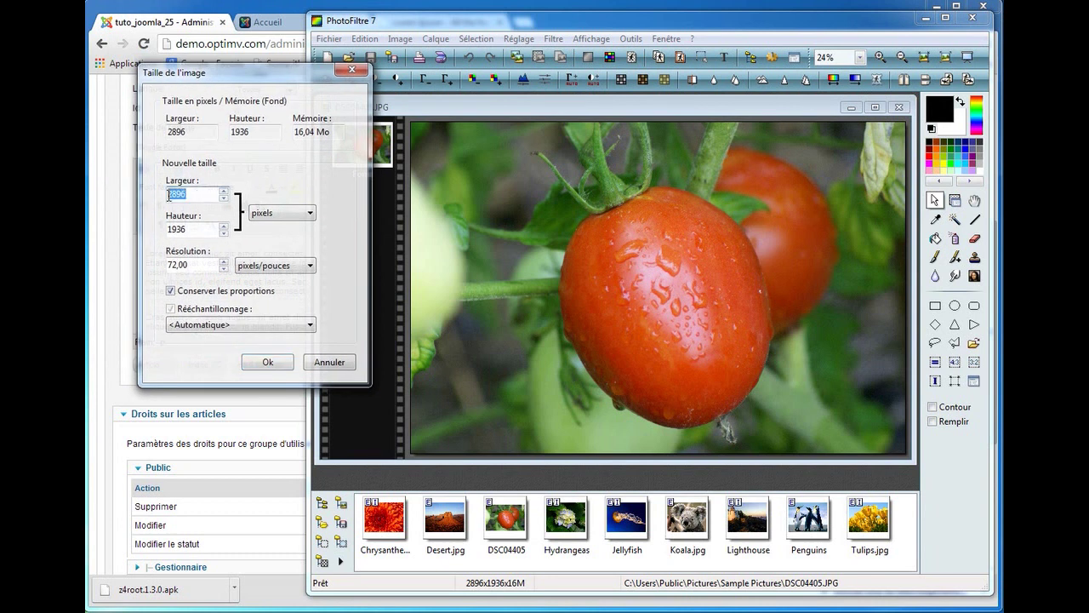
pyautogui.write('300')
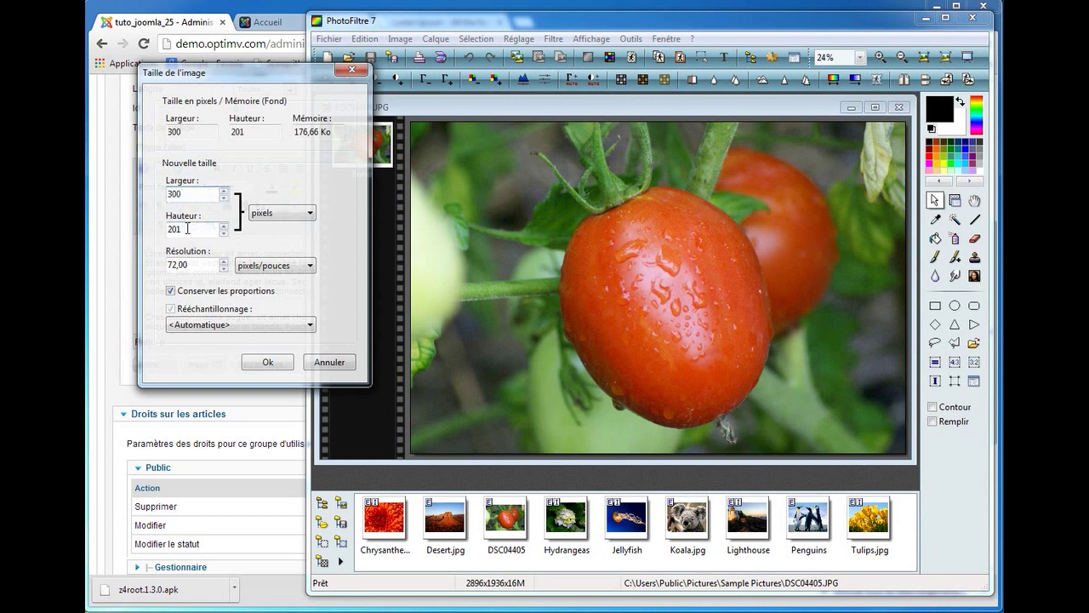
pyautogui.click(268, 363)
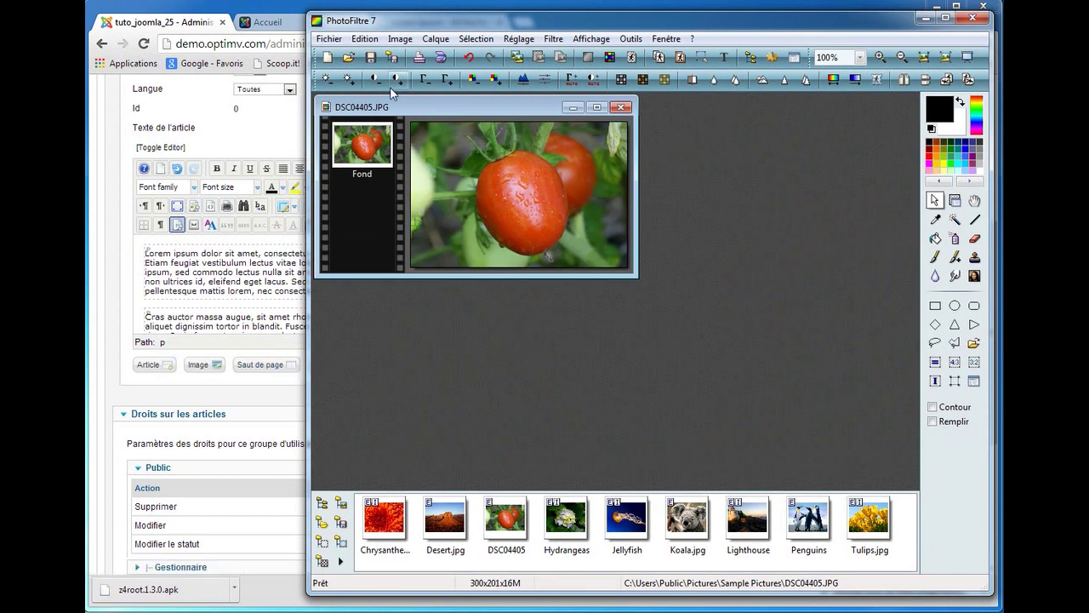
# - Save the resized photo as DSC04405-l2.JPG in the articles folder, accepting JPEG compression 85 and standard format
pyautogui.click(329, 39)
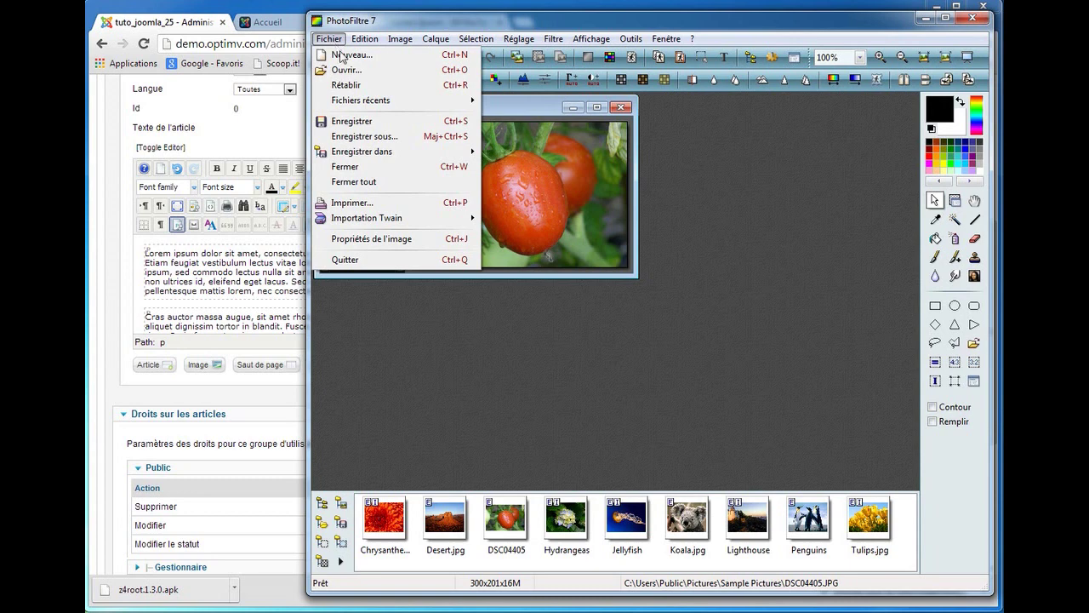
pyautogui.click(357, 138)
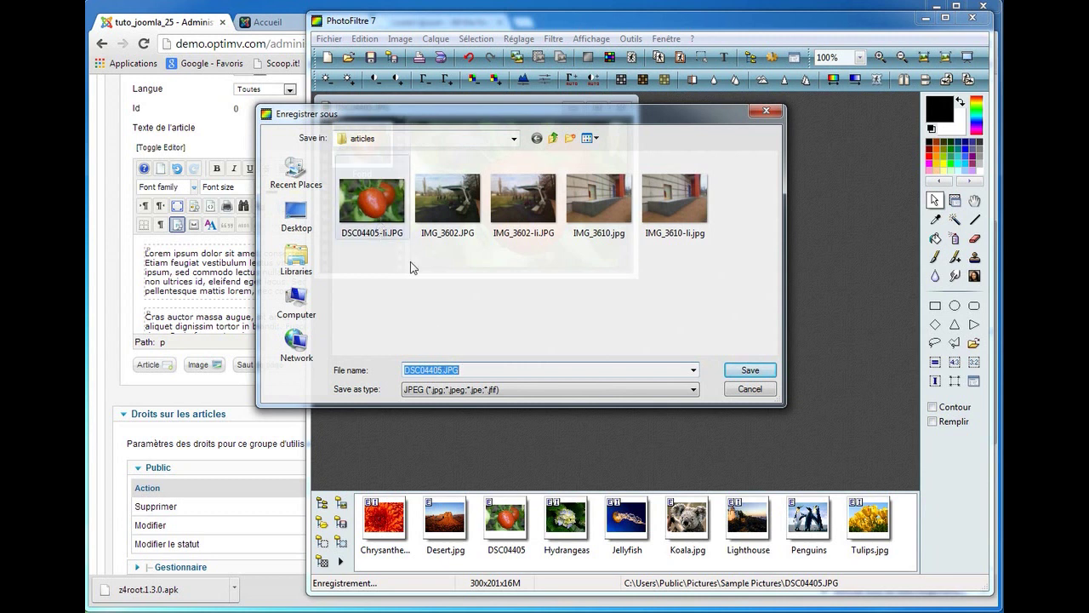
pyautogui.press('Tab')
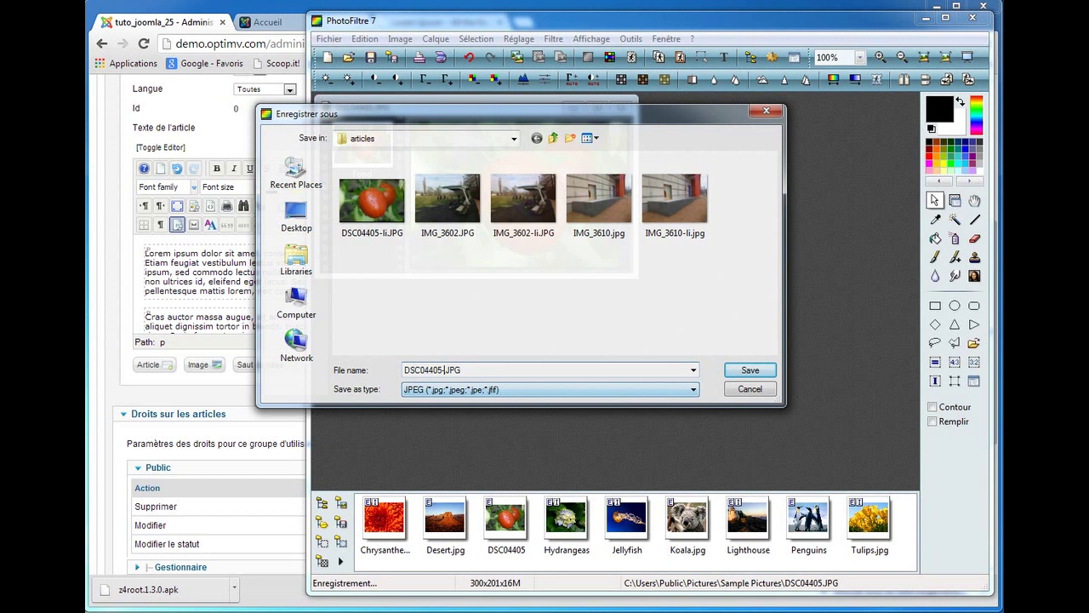
pyautogui.click(445, 369)
pyautogui.write('2')
pyautogui.click(752, 371)
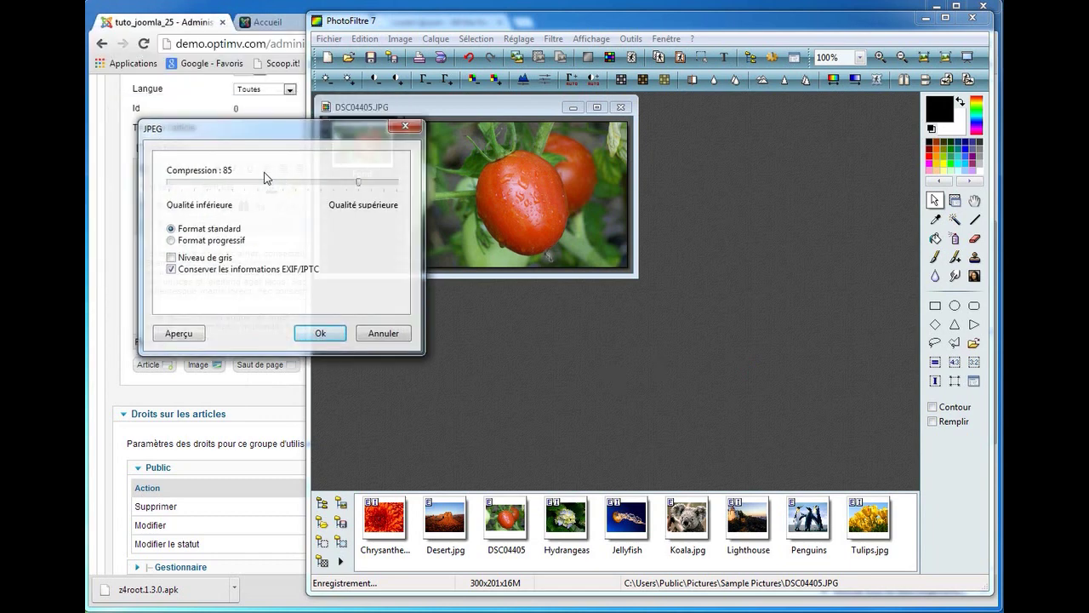
pyautogui.click(320, 333)
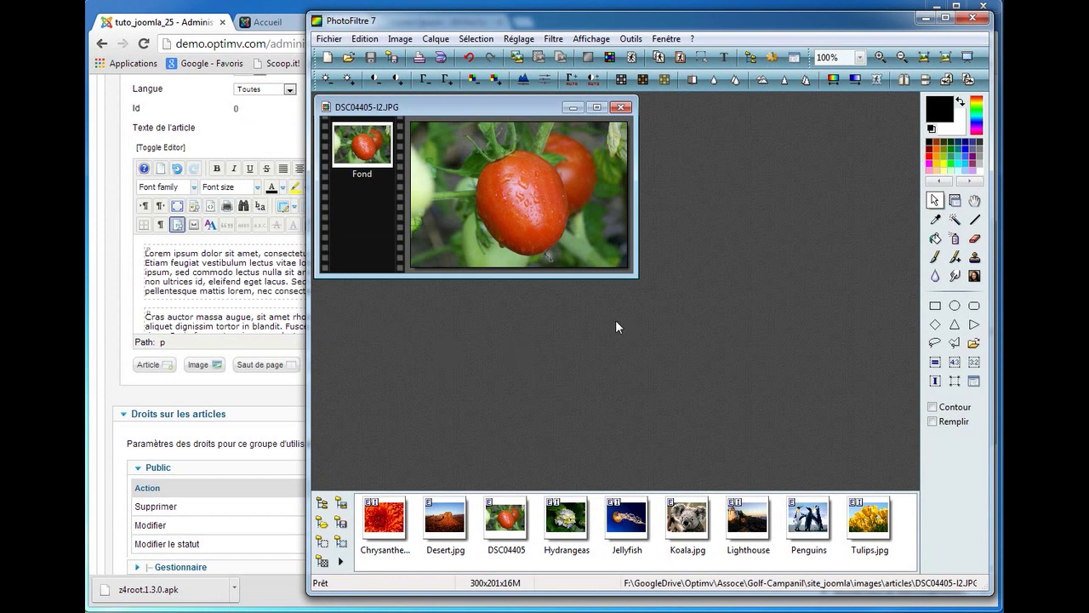
# - Return to the Joomla article in the browser and upload DSC04405-l2.JPG to sampledata/parks/animals through the editor's image manager
pyautogui.click(217, 133)
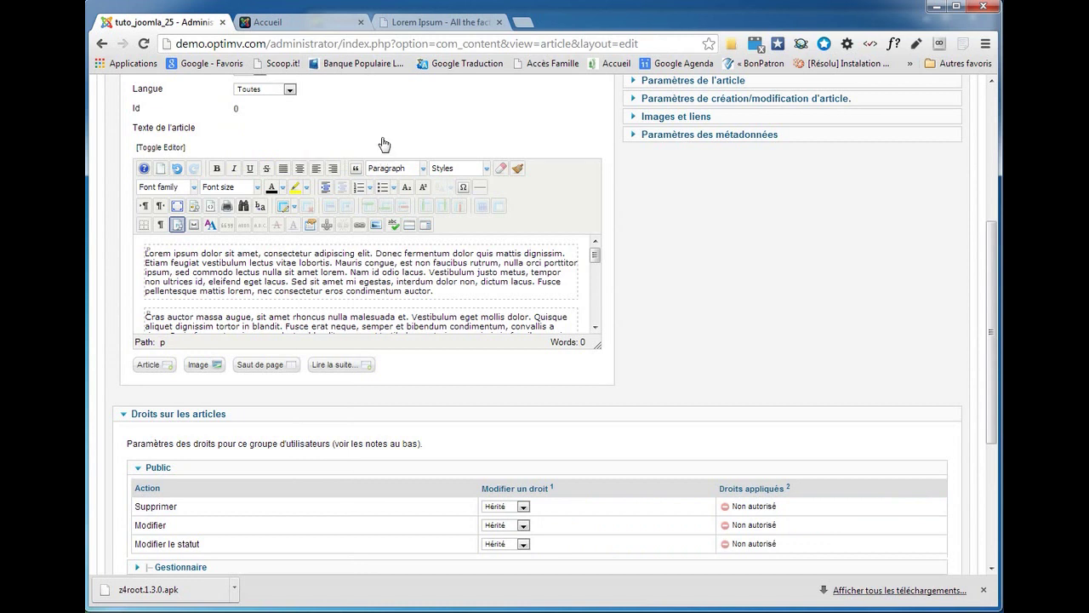
pyautogui.click(378, 228)
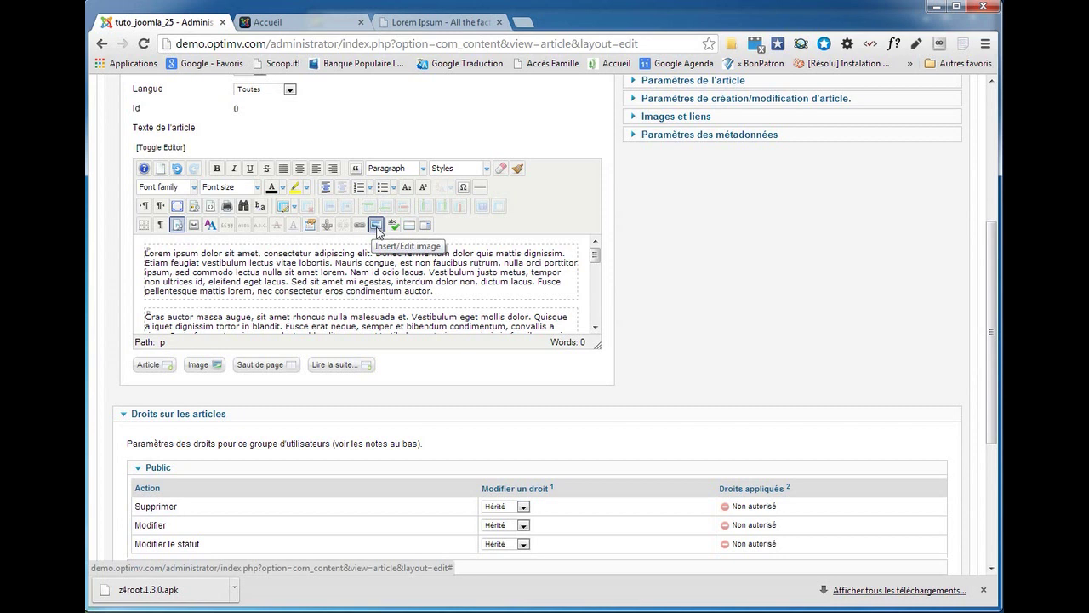
pyautogui.click(376, 226)
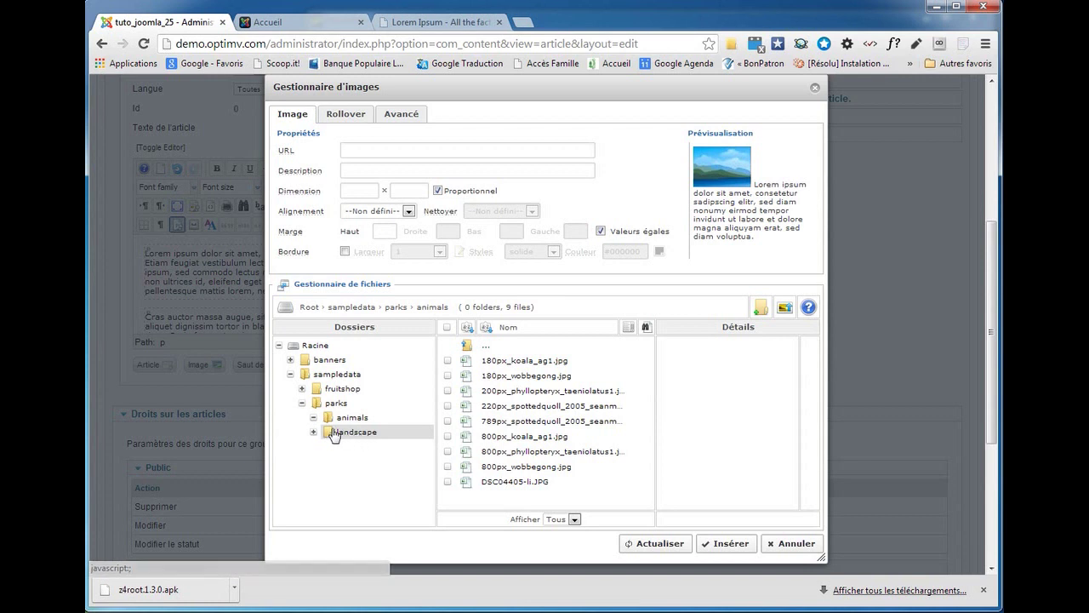
pyautogui.click(783, 307)
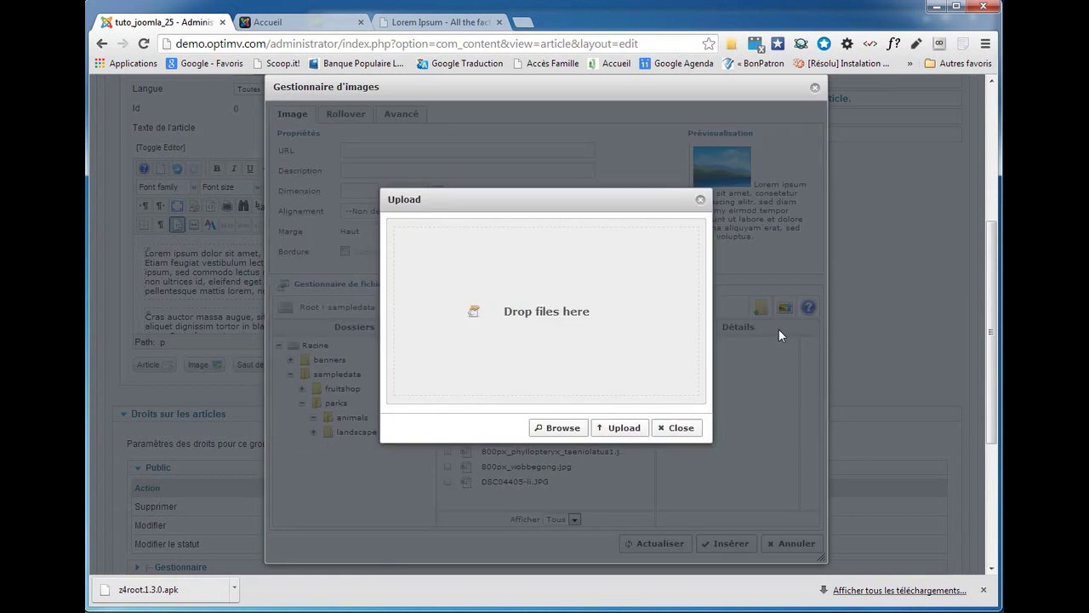
pyautogui.click(558, 433)
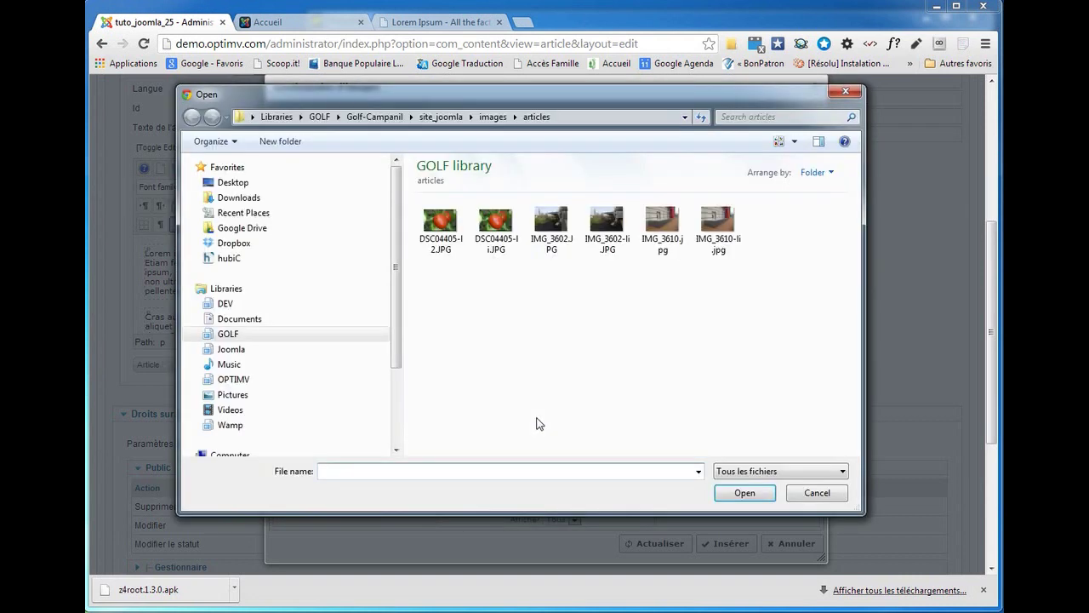
pyautogui.click(442, 228)
pyautogui.click(735, 493)
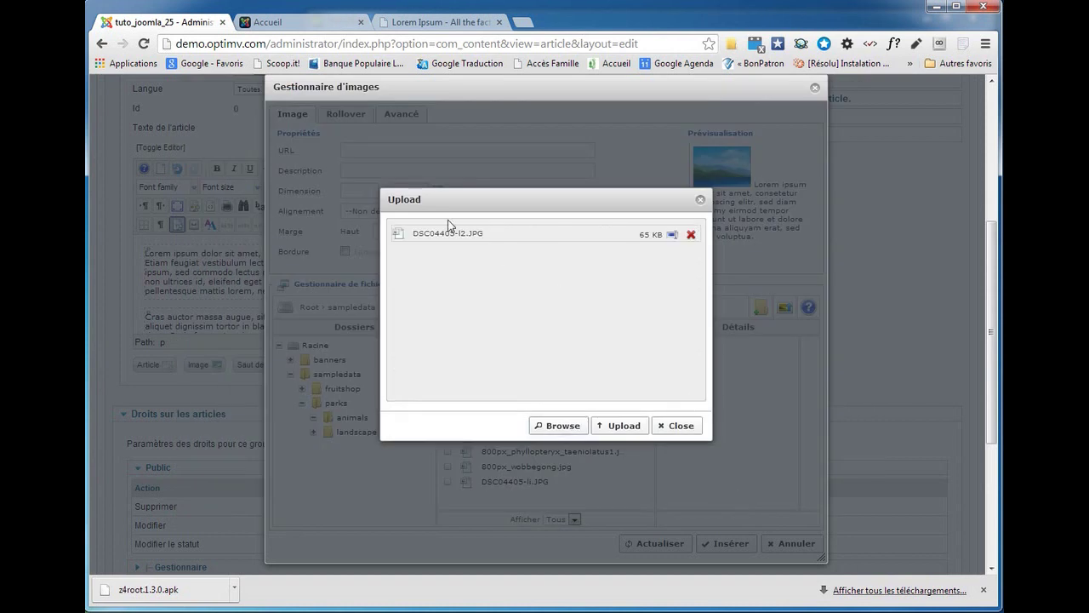
pyautogui.click(630, 432)
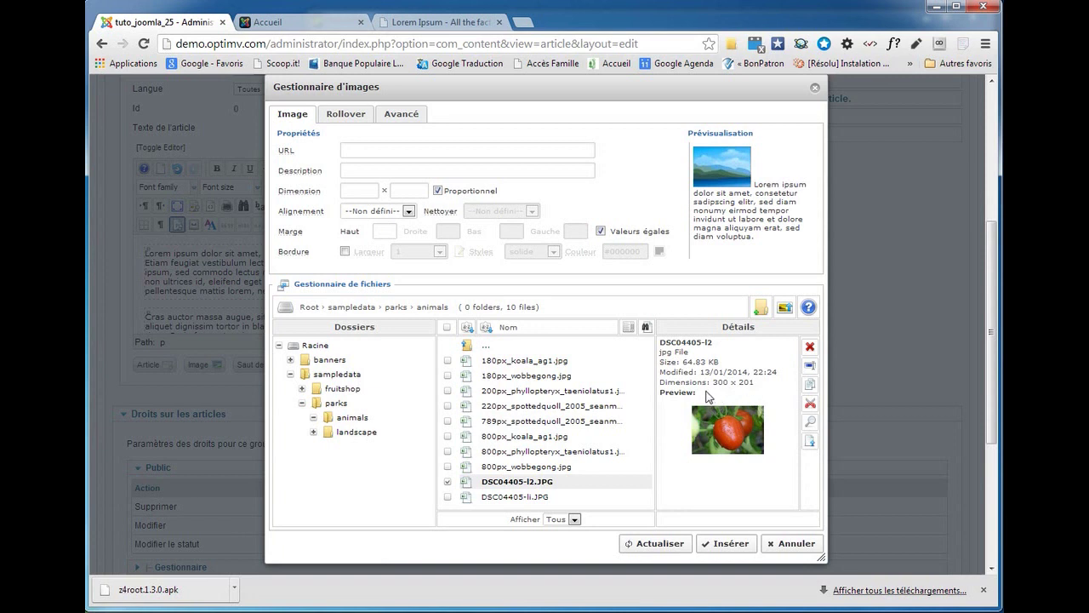
# - Choose the uploaded DSC04405-l2.JPG as the image to insert and set its alignment to Gauche
pyautogui.click(522, 486)
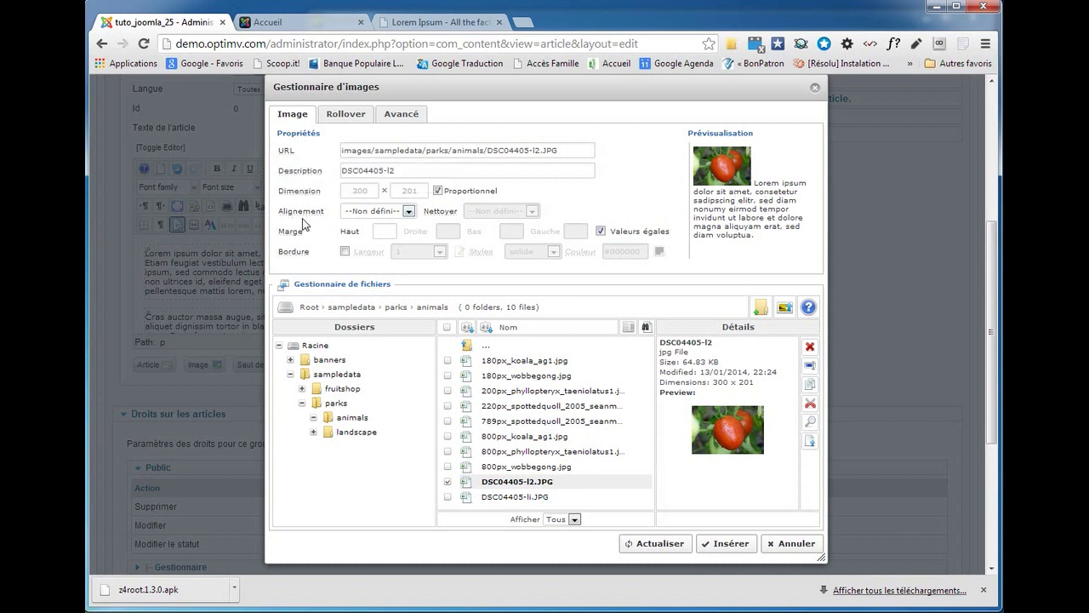
pyautogui.click(409, 213)
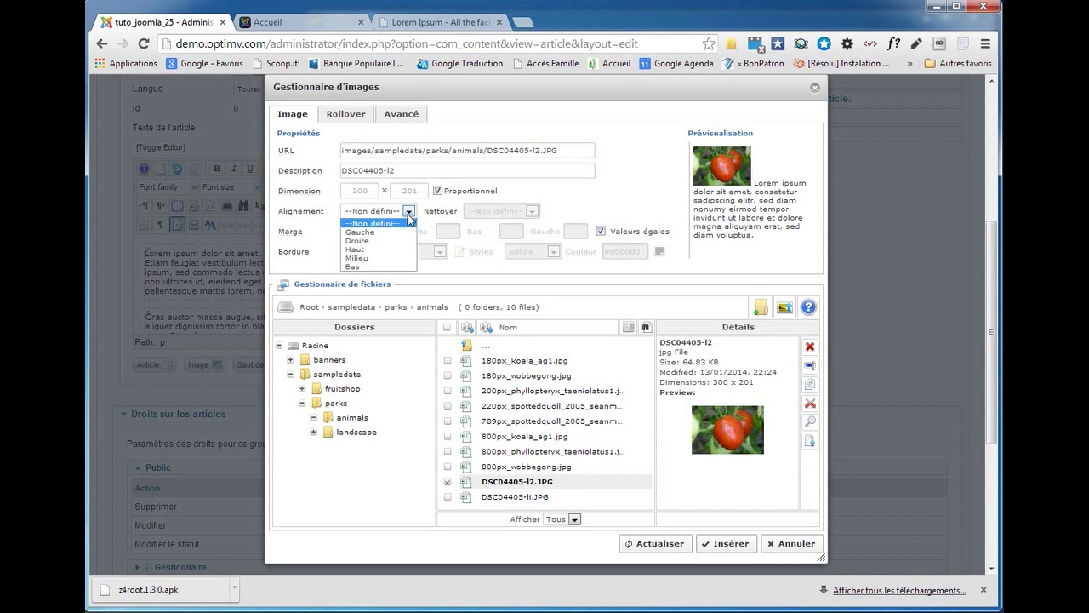
pyautogui.click(396, 233)
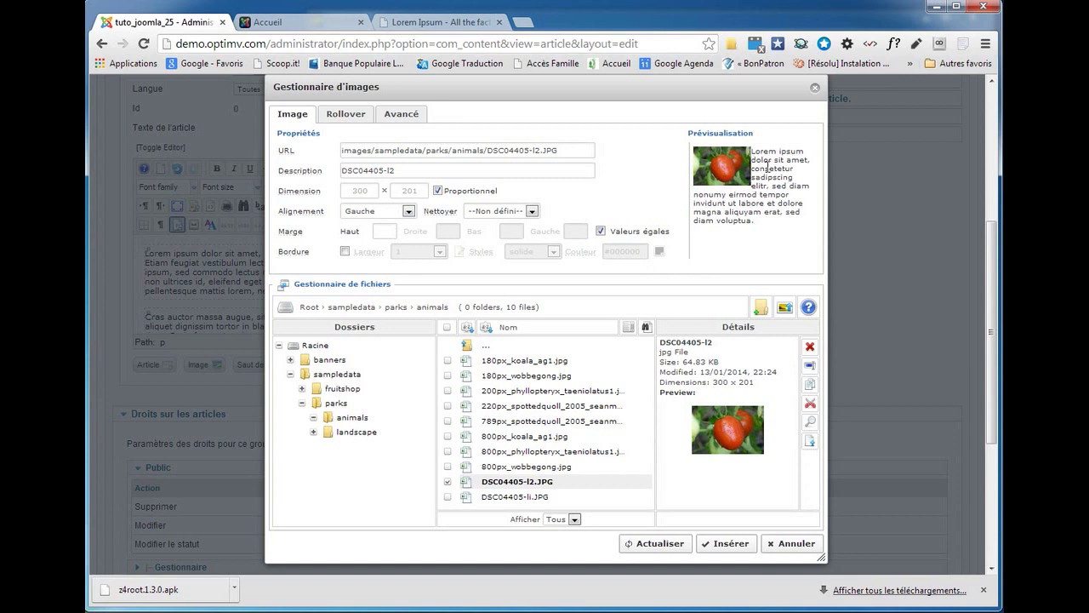
# - Try the Droite alignment for the image and return it to Gauche
pyautogui.click(409, 212)
pyautogui.click(403, 240)
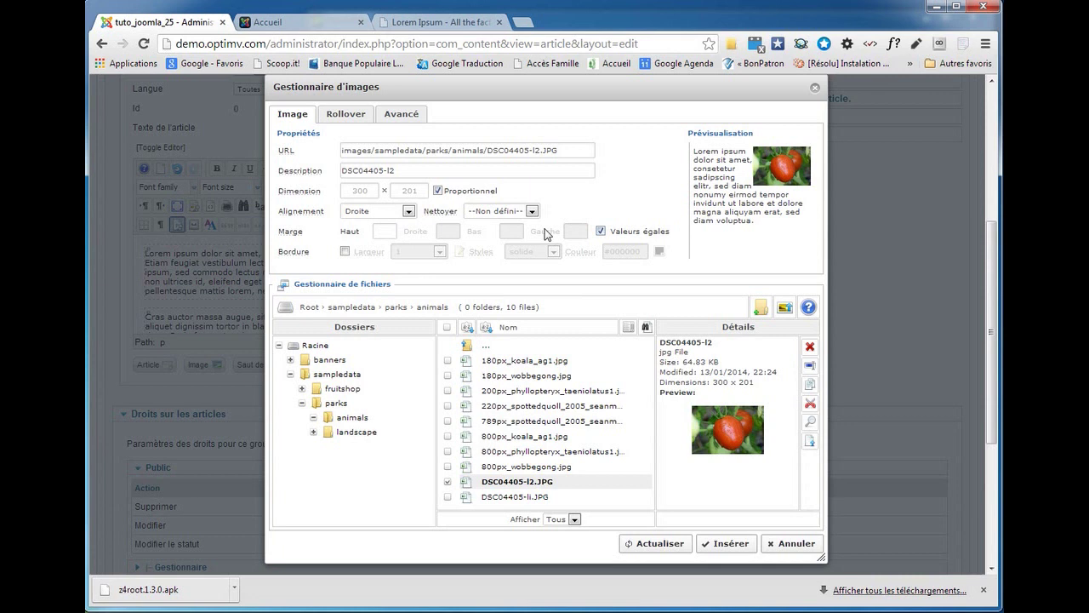
pyautogui.click(409, 212)
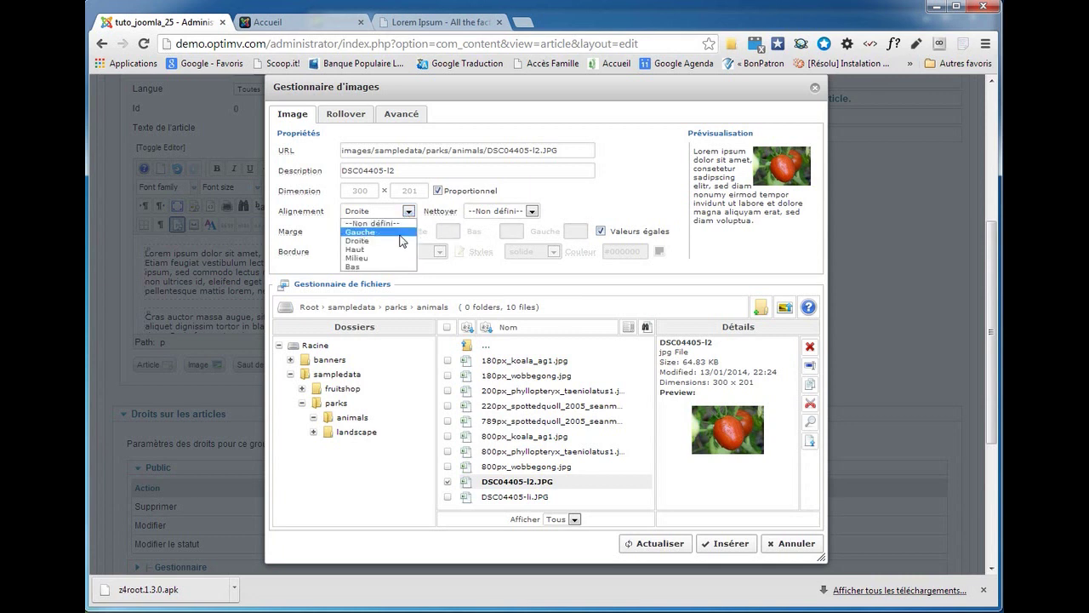
pyautogui.click(398, 233)
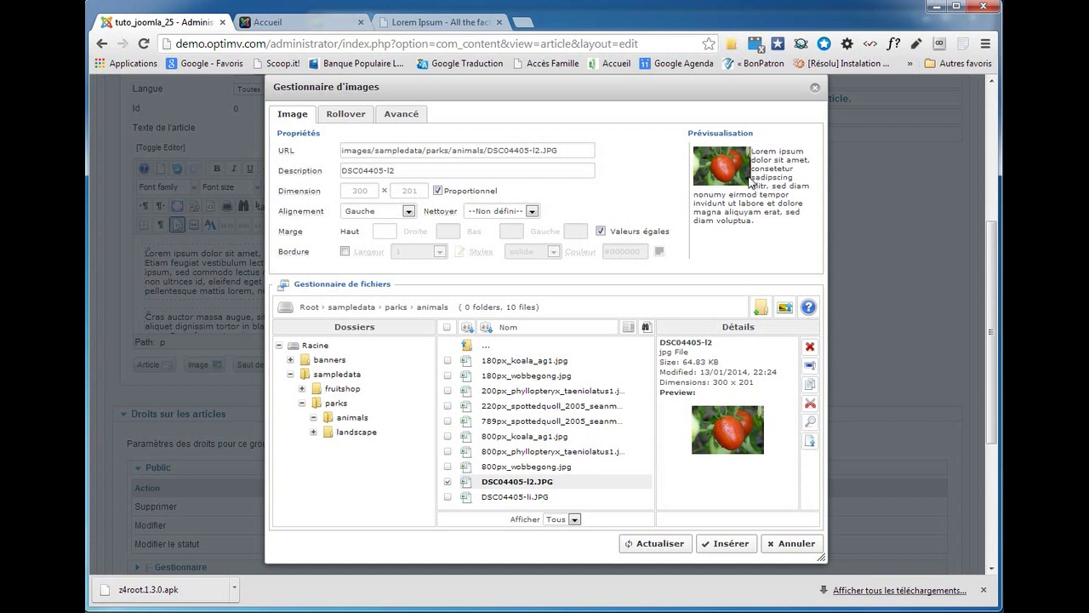
# - Turn off equal margins, set the image's Droite margin to 7 and Bas margin to 3, and insert it into the article
pyautogui.click(600, 231)
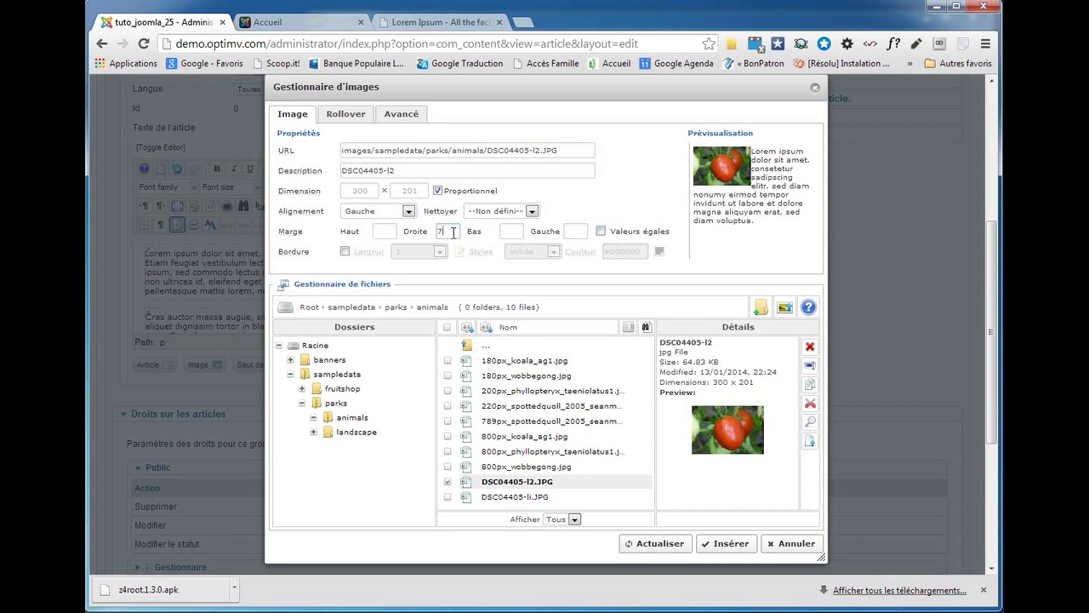
pyautogui.click(514, 228)
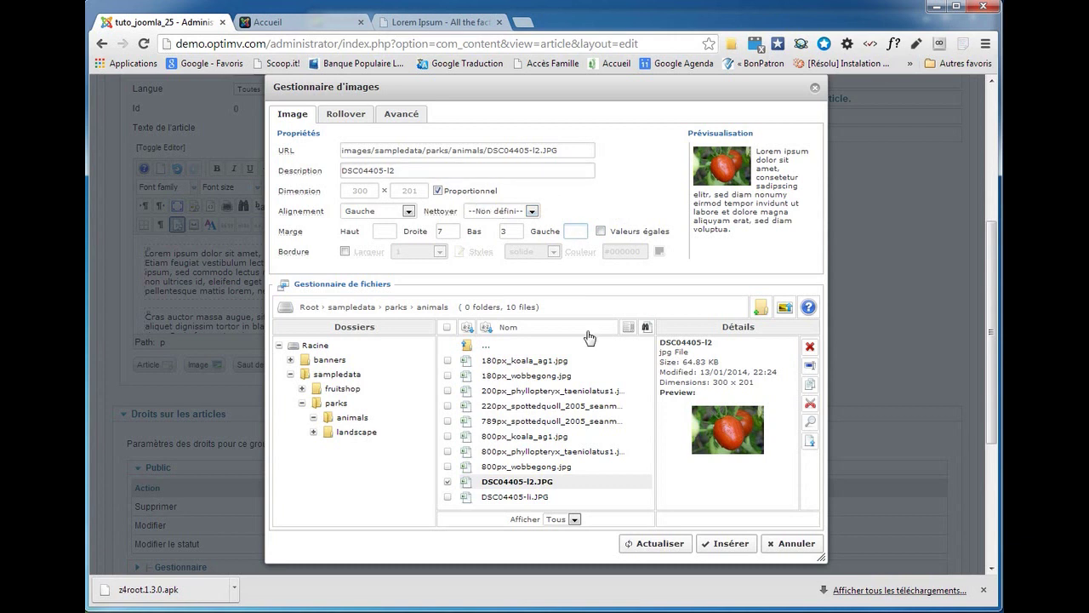
pyautogui.click(727, 545)
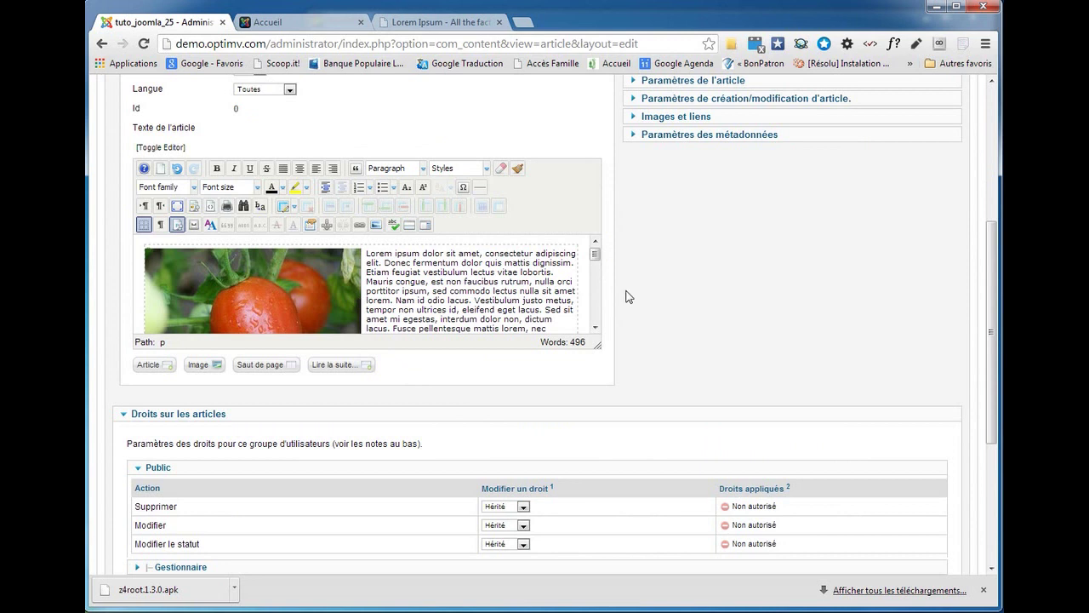
# - Check the inserted photo in the article text, and save and close the article titled Article image
pyautogui.moveTo(596, 259)
pyautogui.mouseDown()
pyautogui.moveTo(597, 280)
pyautogui.moveTo(595, 263)
pyautogui.mouseUp()
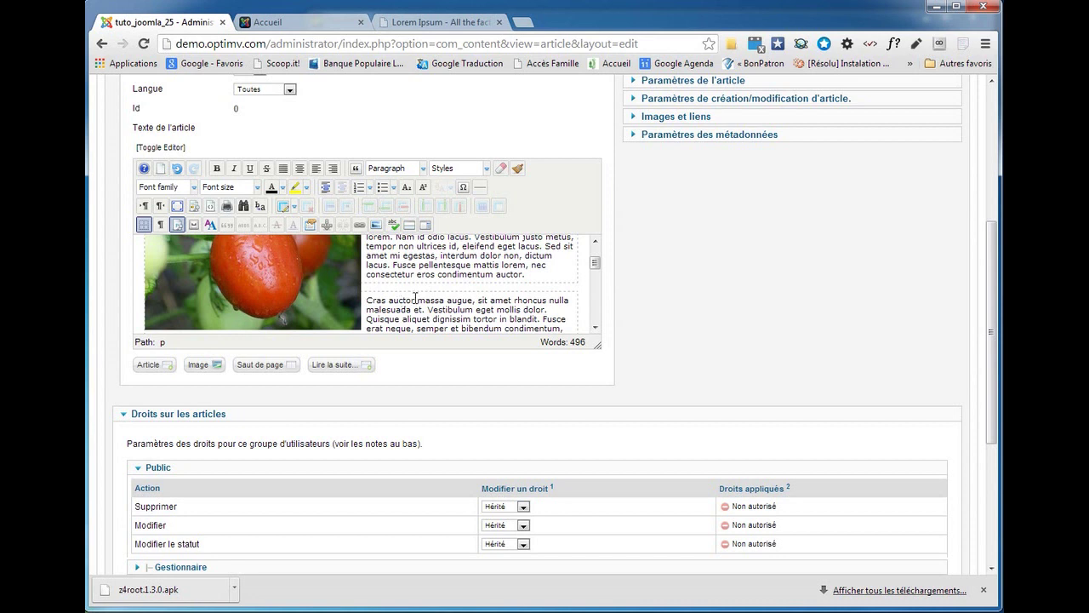
pyautogui.click(991, 154)
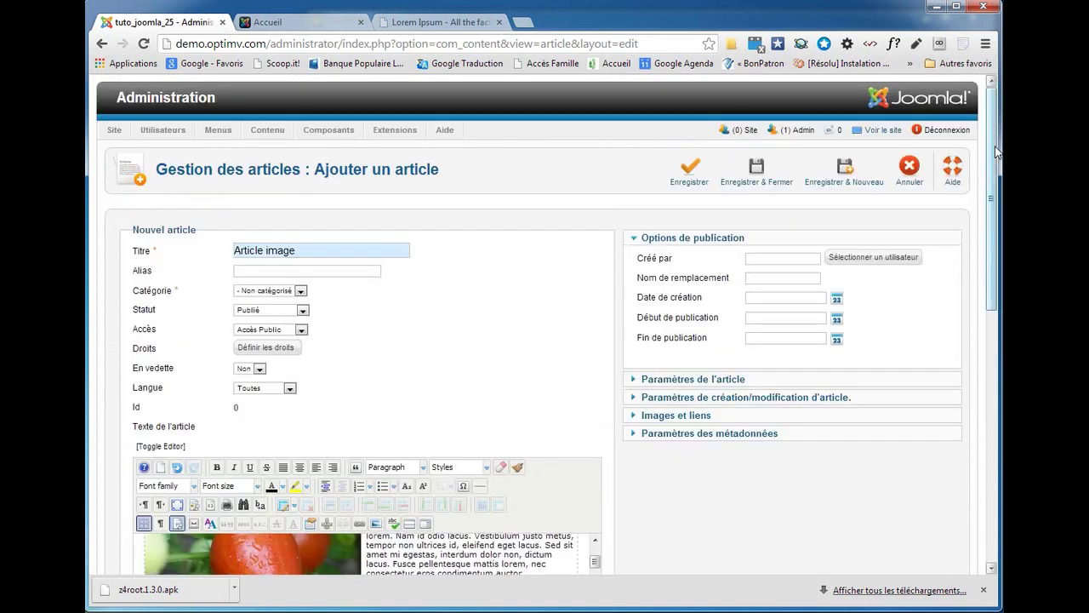
pyautogui.click(756, 170)
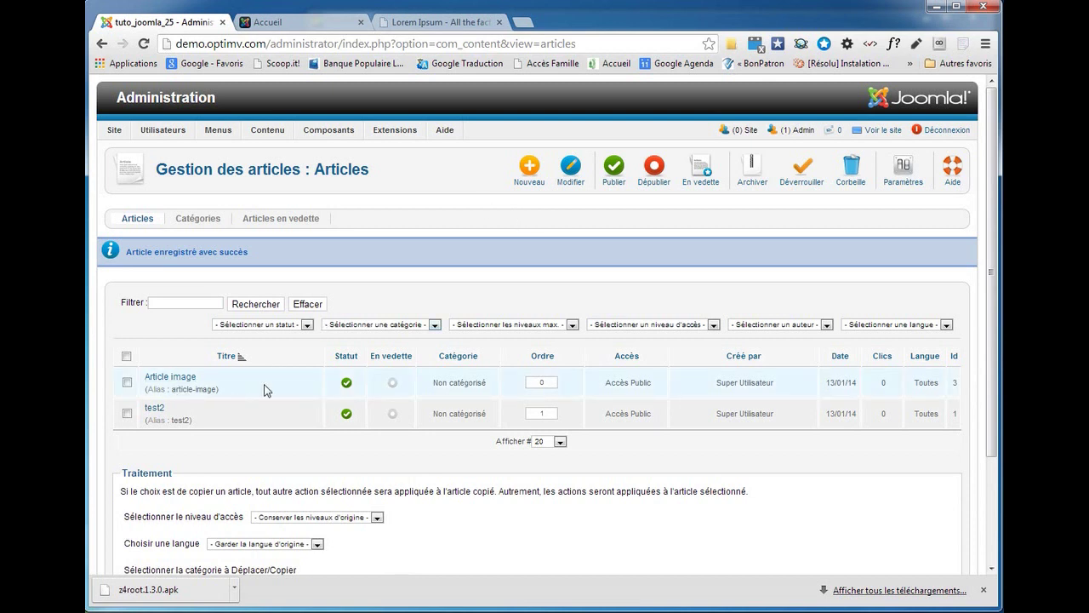
# - Reload the public home page to check for the article, and mark Article image as En vedette in the article manager
pyautogui.click(278, 24)
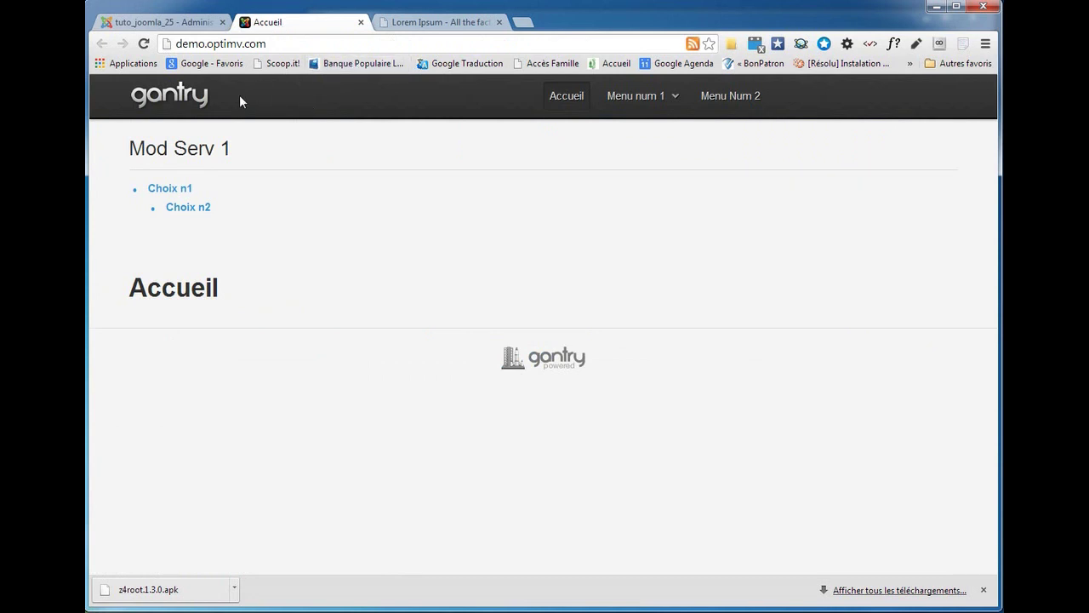
pyautogui.click(143, 44)
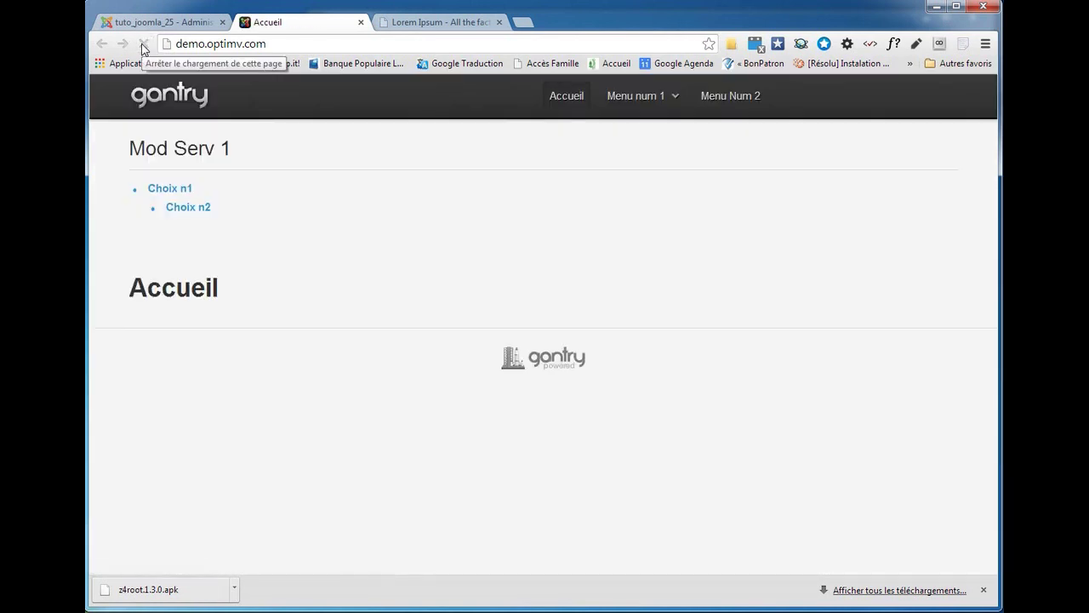
pyautogui.click(187, 24)
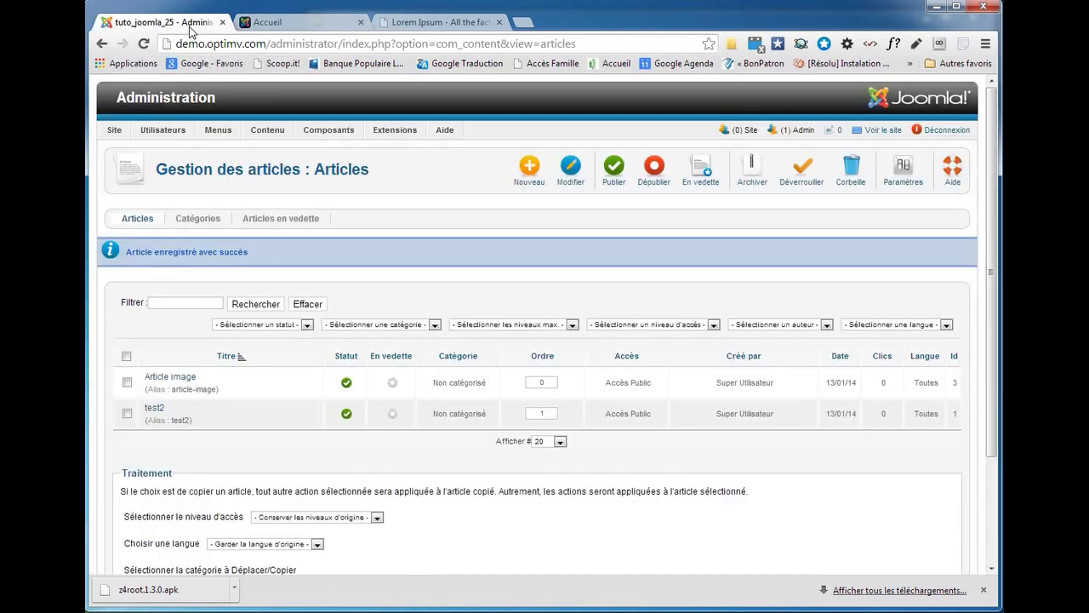
pyautogui.click(393, 384)
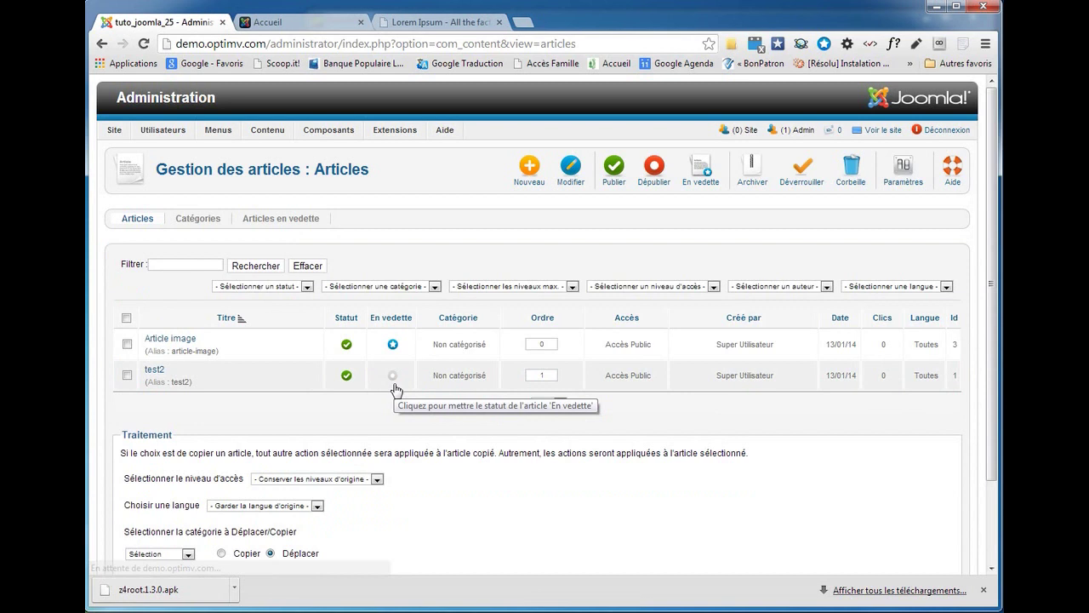
# - Reload the public home page and examine how the tomato photo and surrounding text are laid out in Article image
pyautogui.click(281, 24)
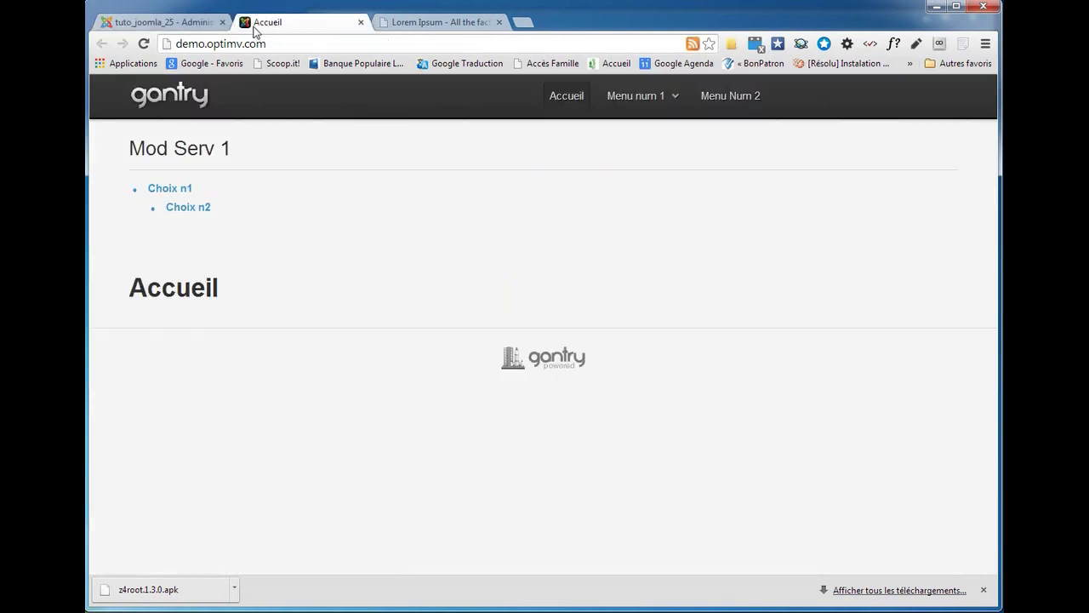
pyautogui.click(143, 44)
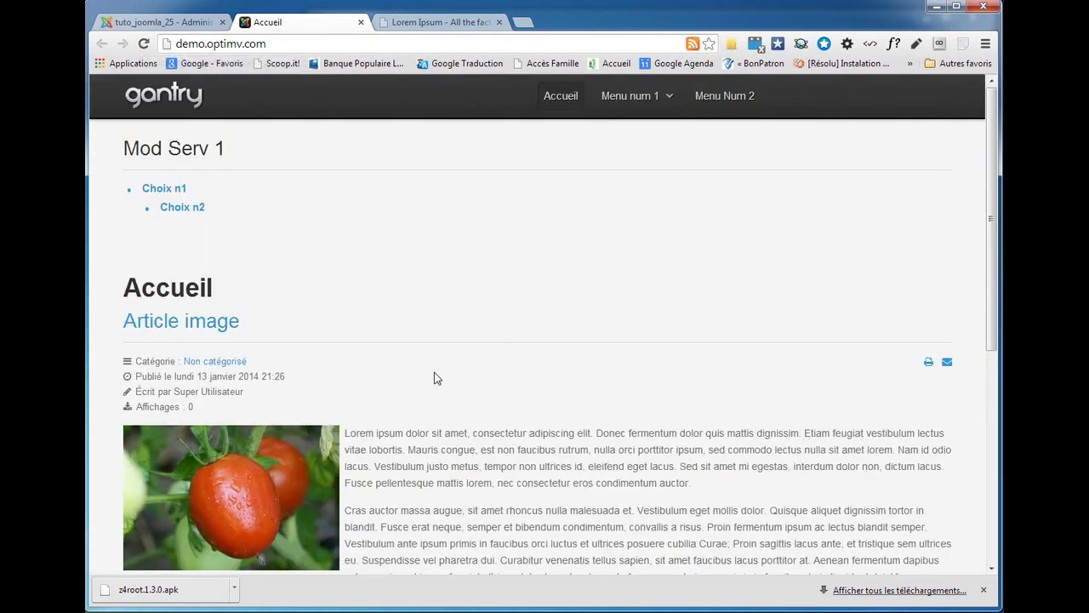
pyautogui.scroll(-3, 434, 378)
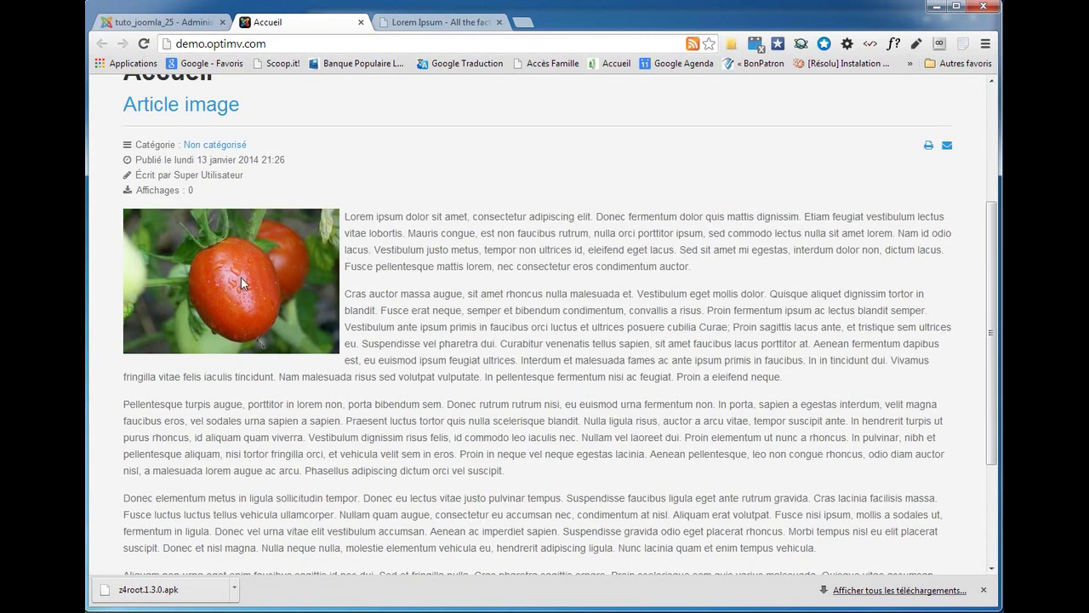
pyautogui.scroll(-1, 522, 379)
pyautogui.scroll(-1, 521, 380)
pyautogui.scroll(4, 521, 380)
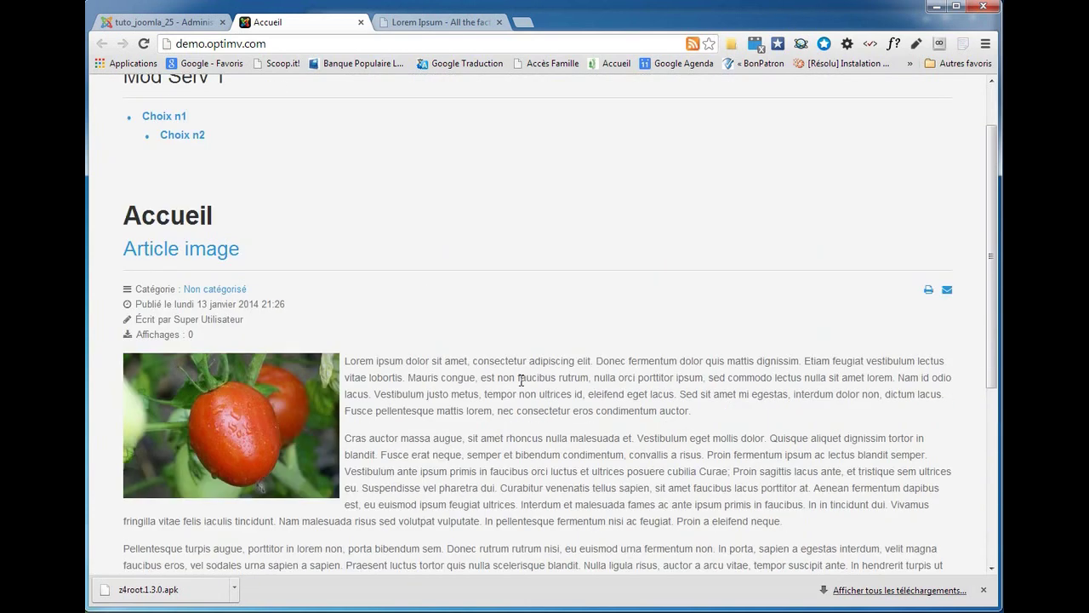
pyautogui.scroll(1, 490, 387)
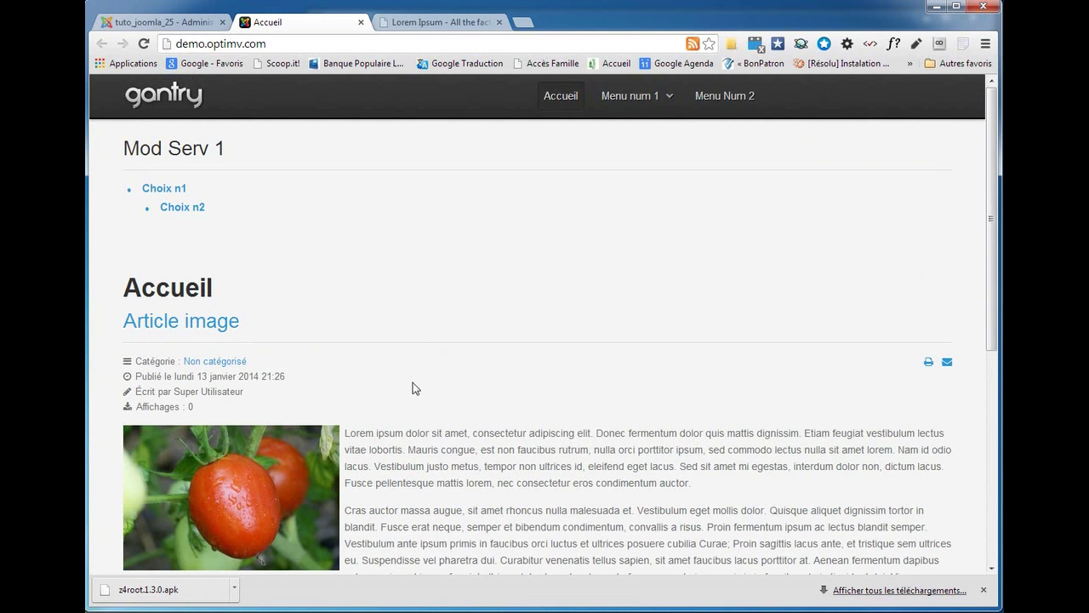